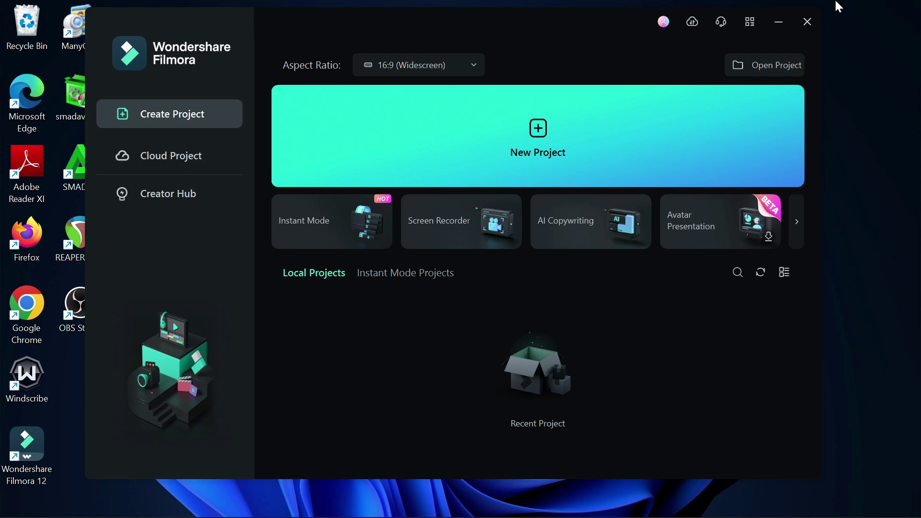
Step: Start a new empty project from the Filmora launcher
left_click(541, 152)
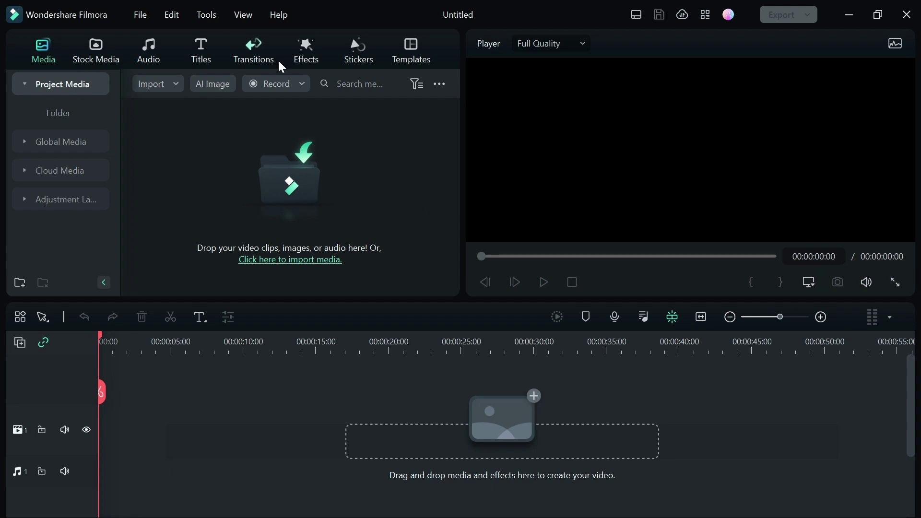
Step: Import the girl-reading-a-book video and place it at the start of video track 1
left_click(253, 156)
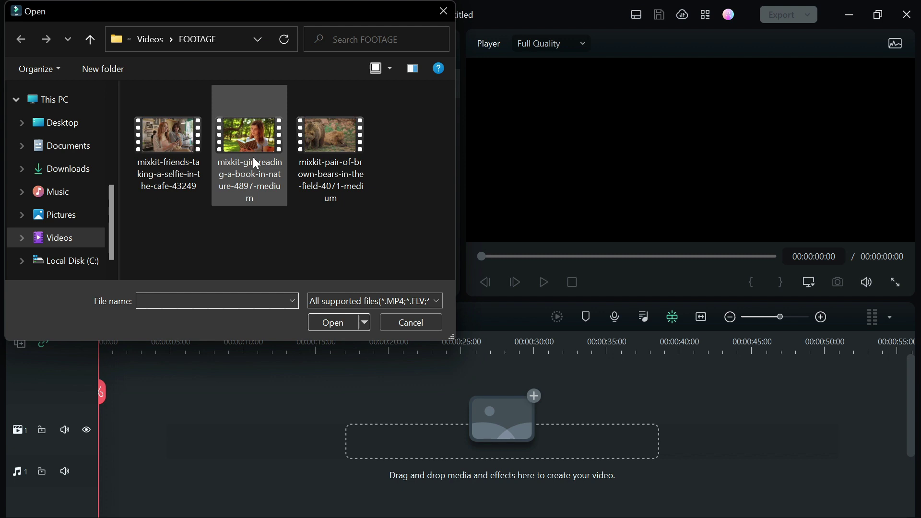
left_click(253, 157)
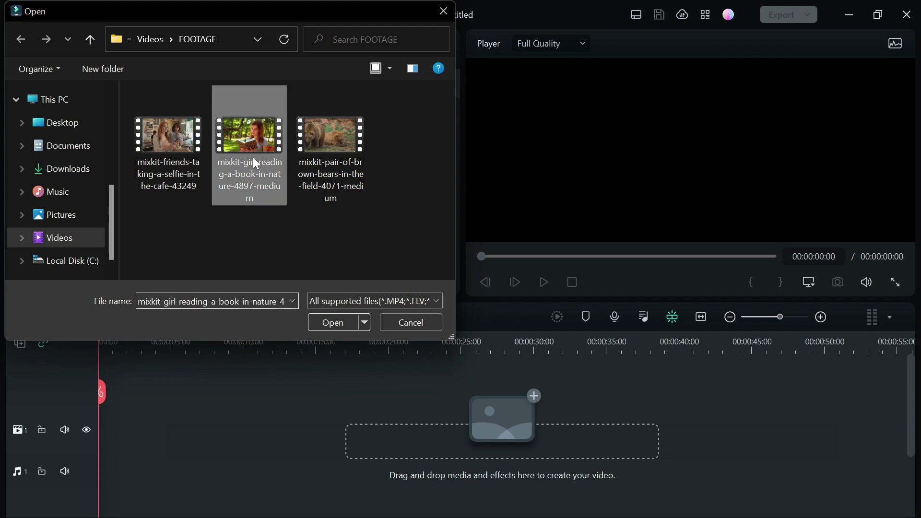
left_click(327, 322)
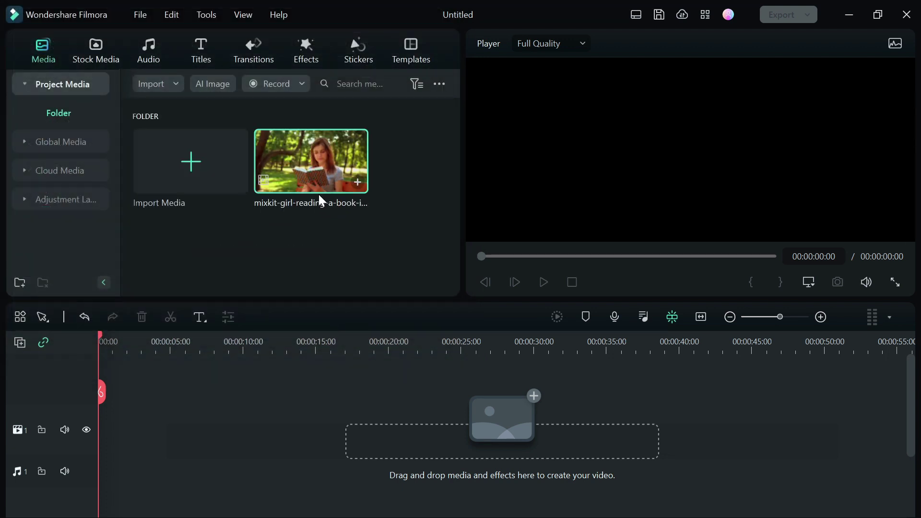
left_click_drag(313, 173, 85, 442)
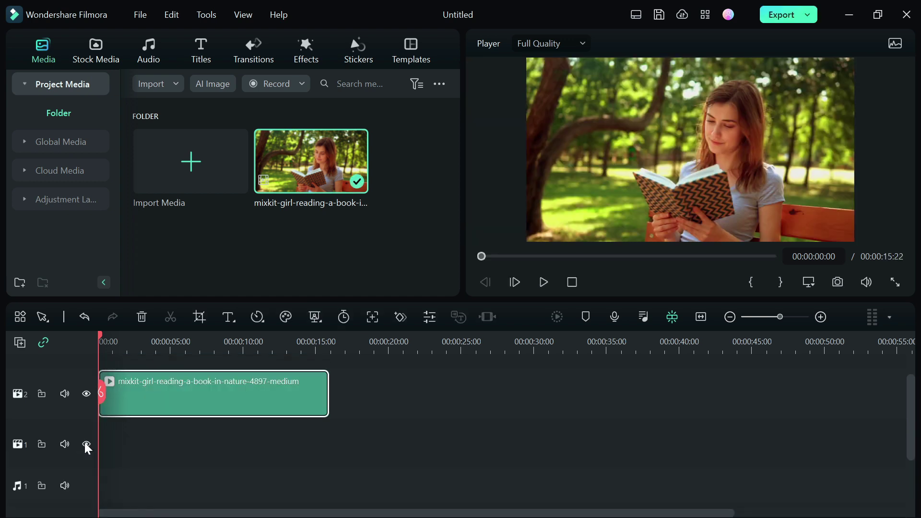
left_click_drag(158, 392, 157, 448)
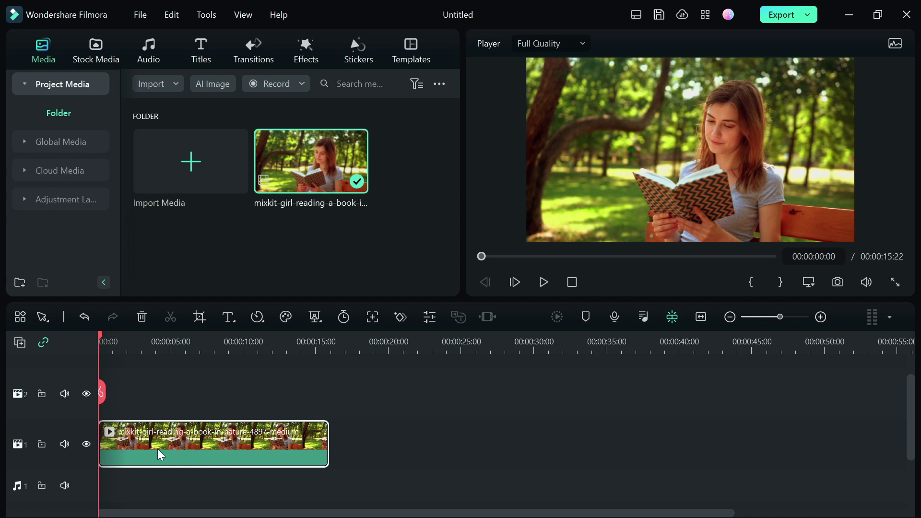
Step: Open the clip's Color settings and try Load new LUT..., then cancel the file dialog
double_click(215, 432)
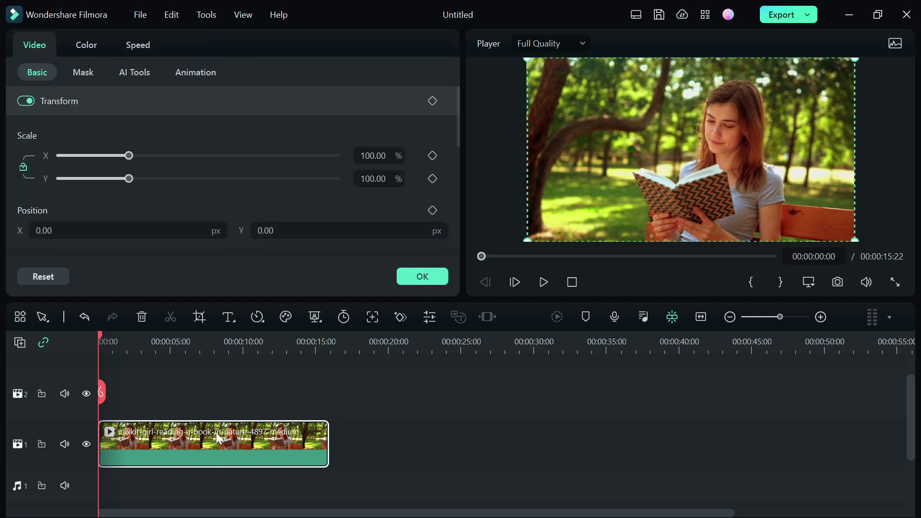
left_click(97, 48)
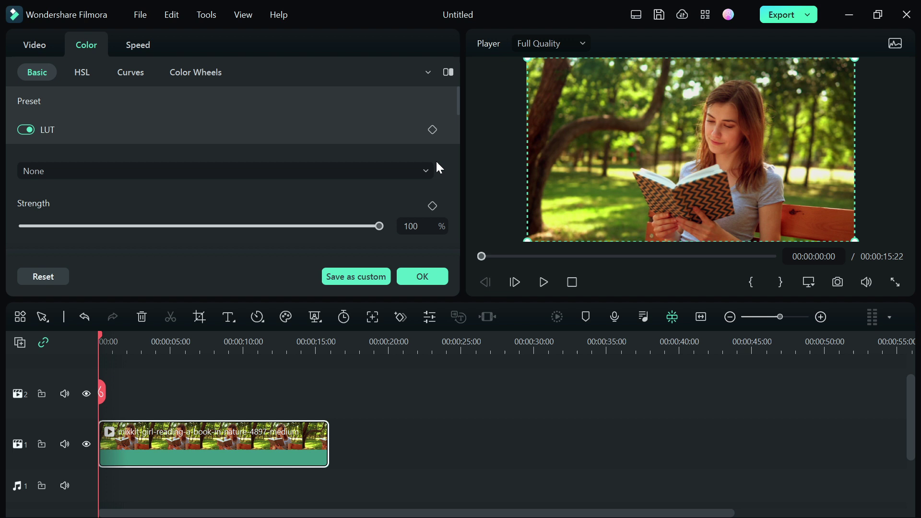
left_click(429, 172)
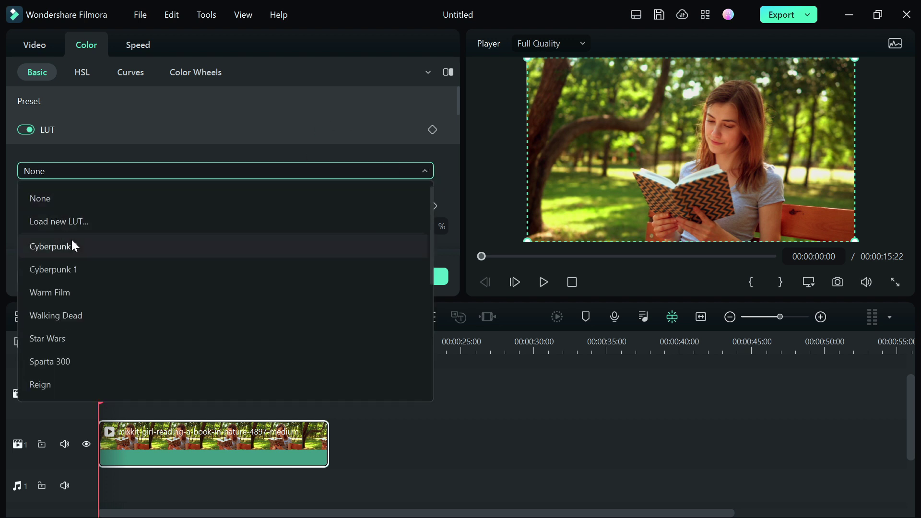
left_click(72, 222)
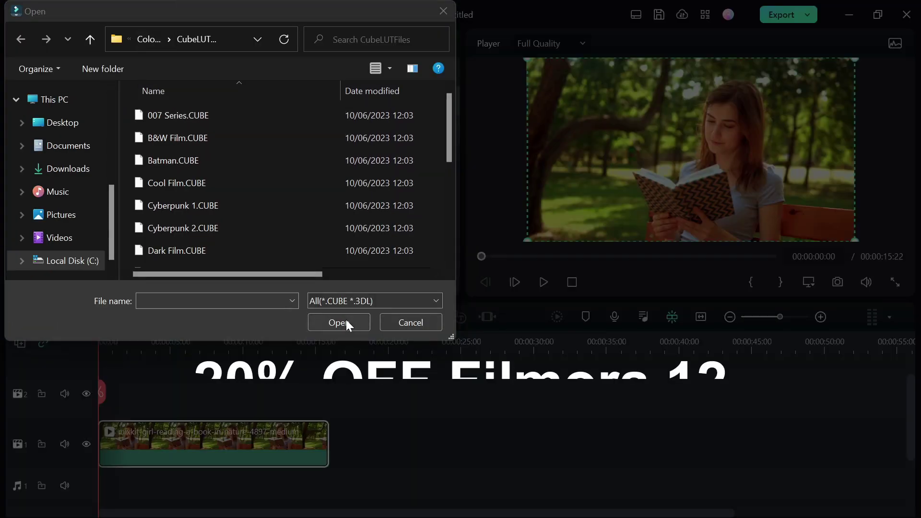
left_click(402, 320)
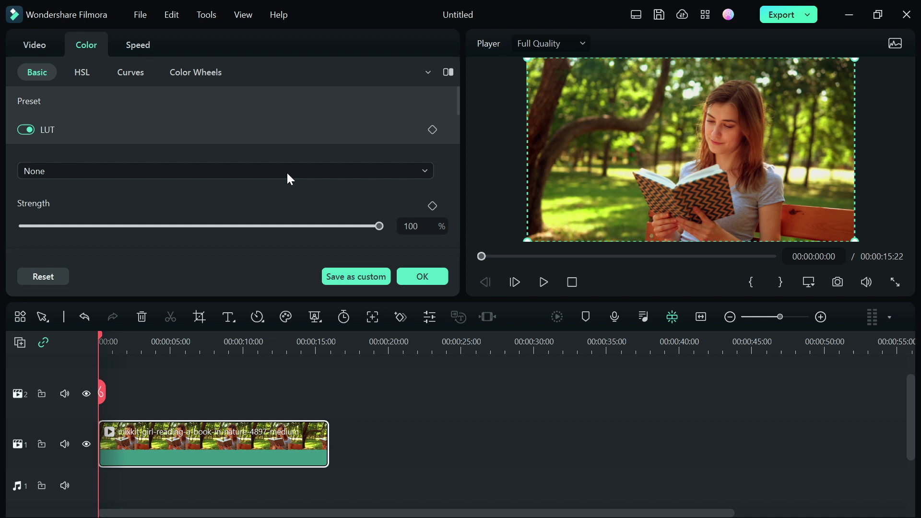
Step: Open the LUT preset list and scroll from Star Wars down to Dark Film
left_click(287, 174)
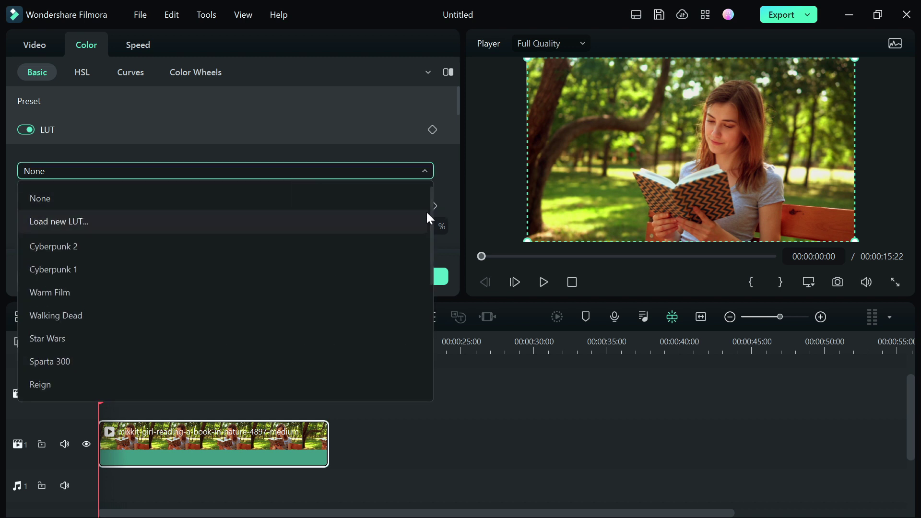
left_click_drag(430, 214, 430, 224)
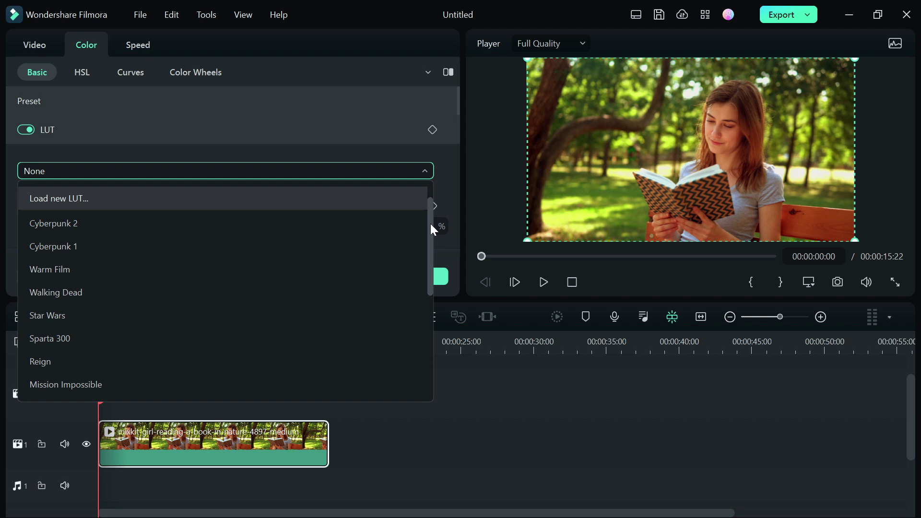
left_click_drag(430, 224, 430, 251)
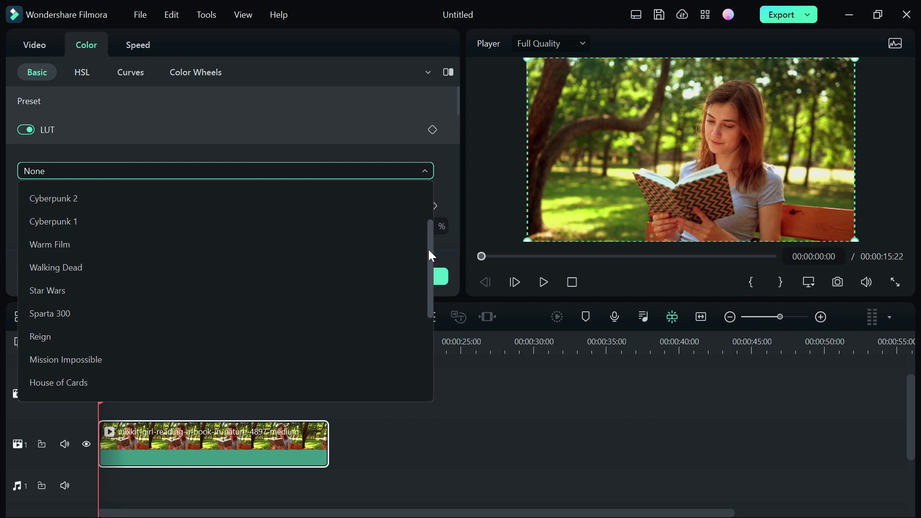
left_click_drag(429, 251, 419, 291)
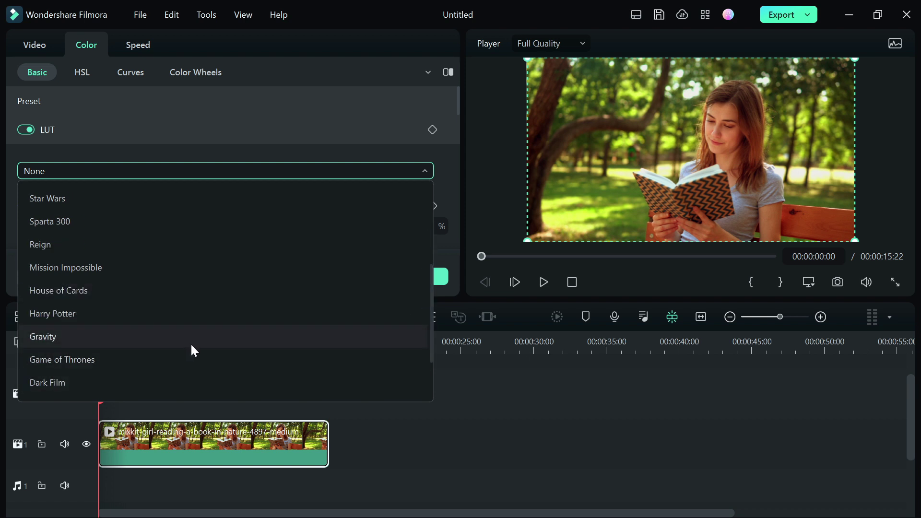
Step: Apply the Game of Thrones LUT and set its strength to 68%
left_click(177, 366)
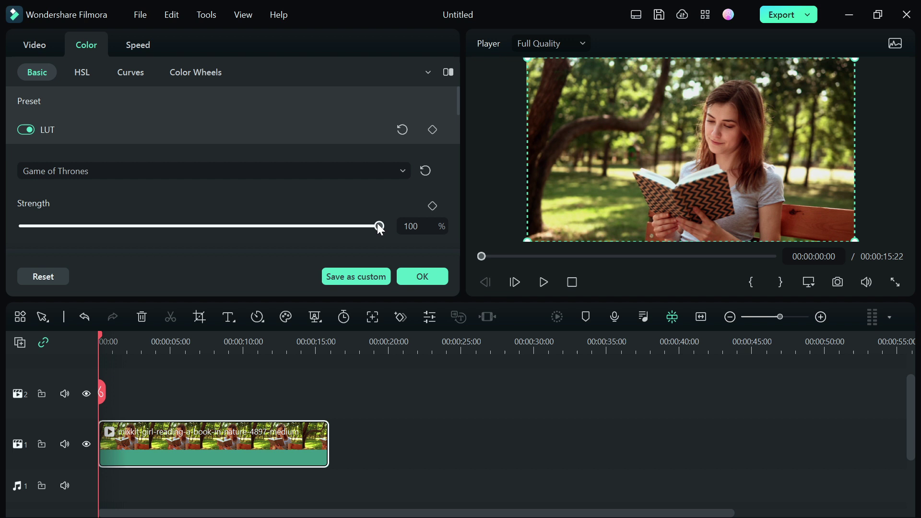
left_click_drag(379, 226, 69, 261)
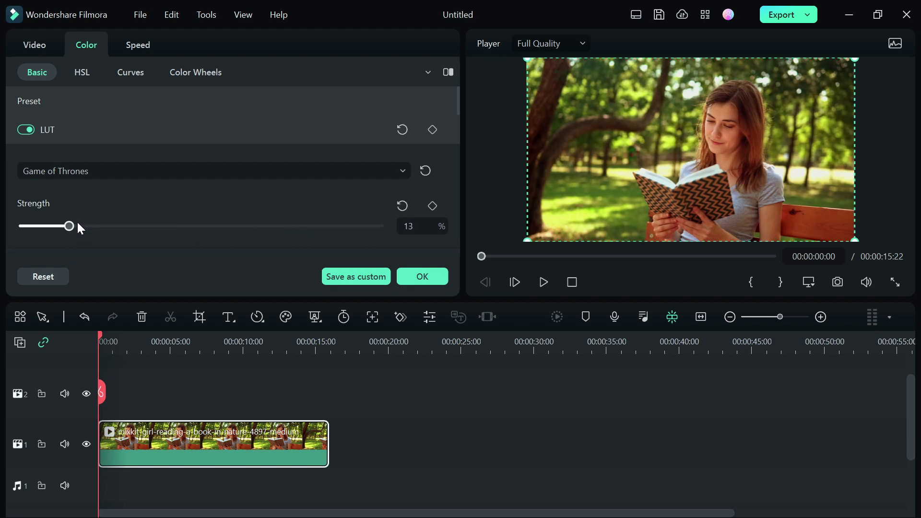
left_click_drag(74, 227, 267, 222)
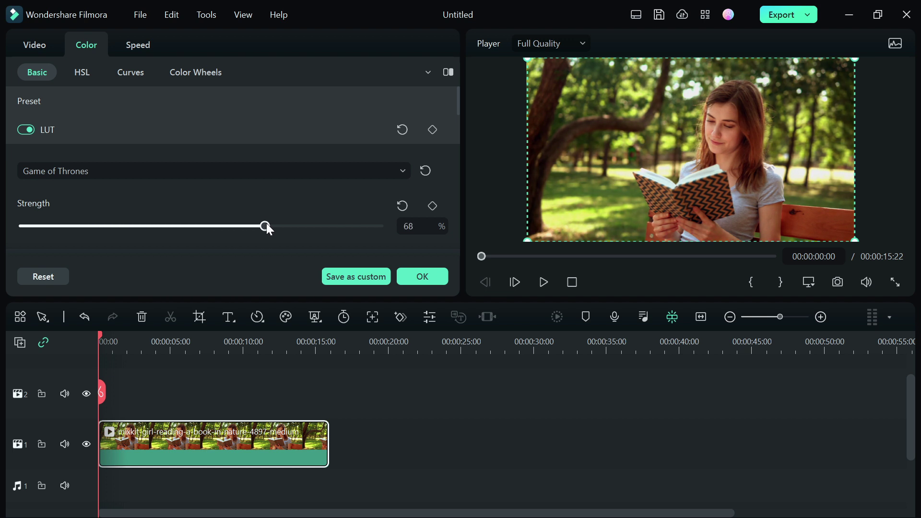
Step: Try the Harry Potter LUT at 100% strength, then switch to House of Cards
left_click(241, 171)
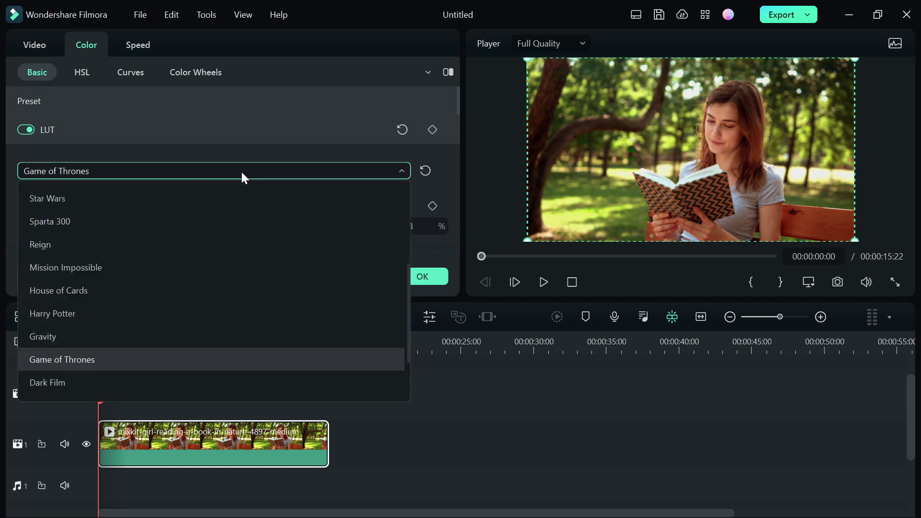
left_click(124, 318)
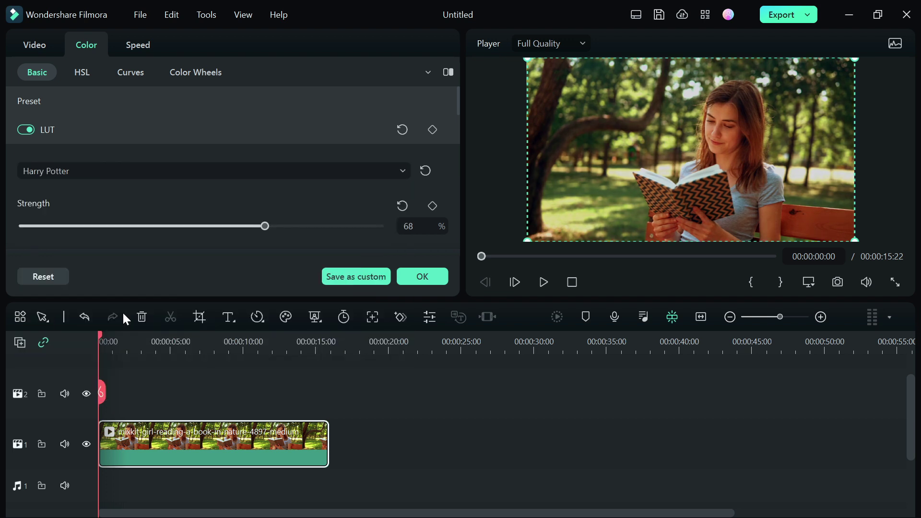
left_click_drag(265, 223, 487, 208)
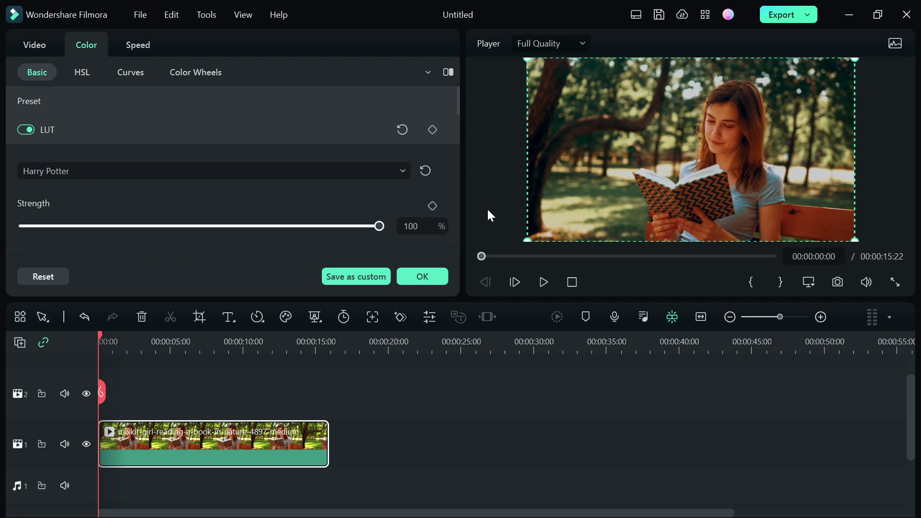
left_click(323, 170)
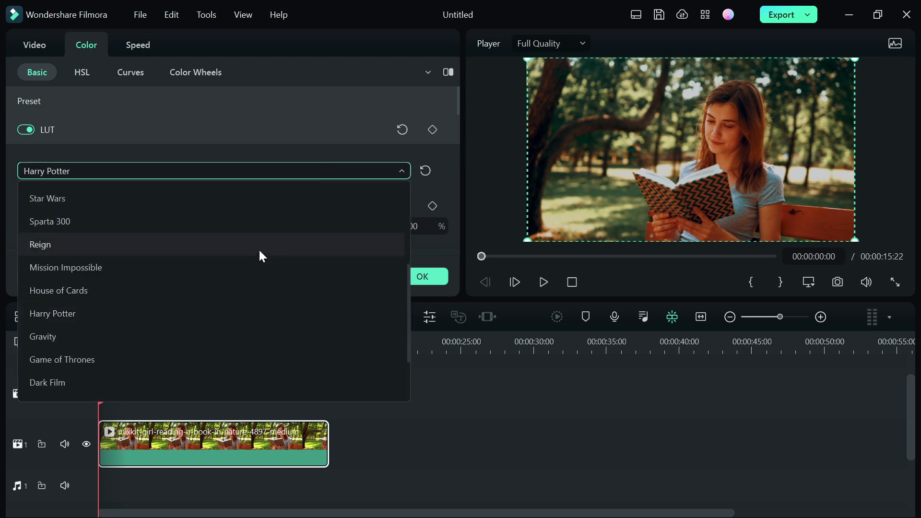
left_click(185, 292)
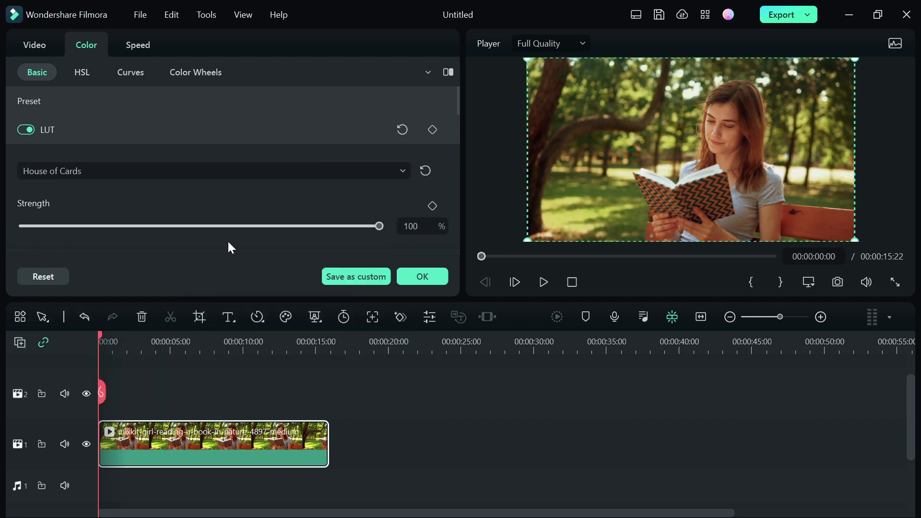
Step: Switch the LUT to Mission Impossible and toggle LUT off and on to compare
left_click(240, 172)
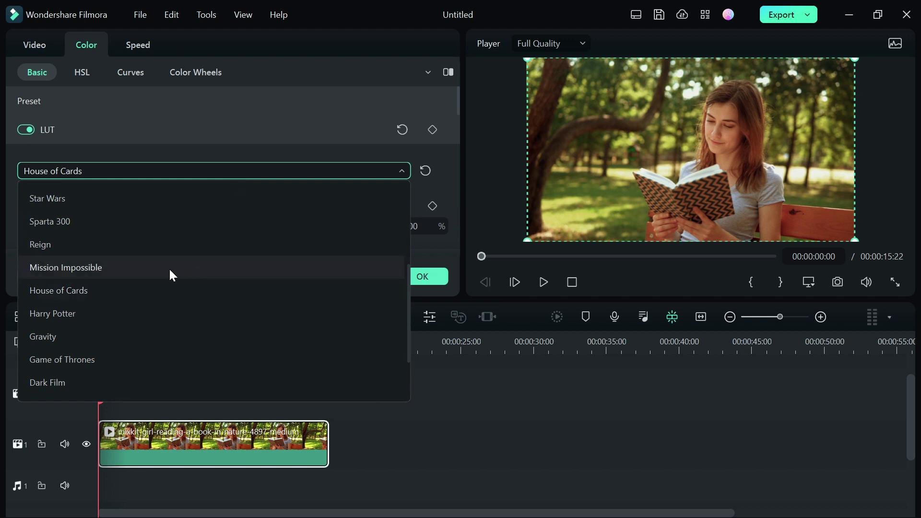
key("Down")
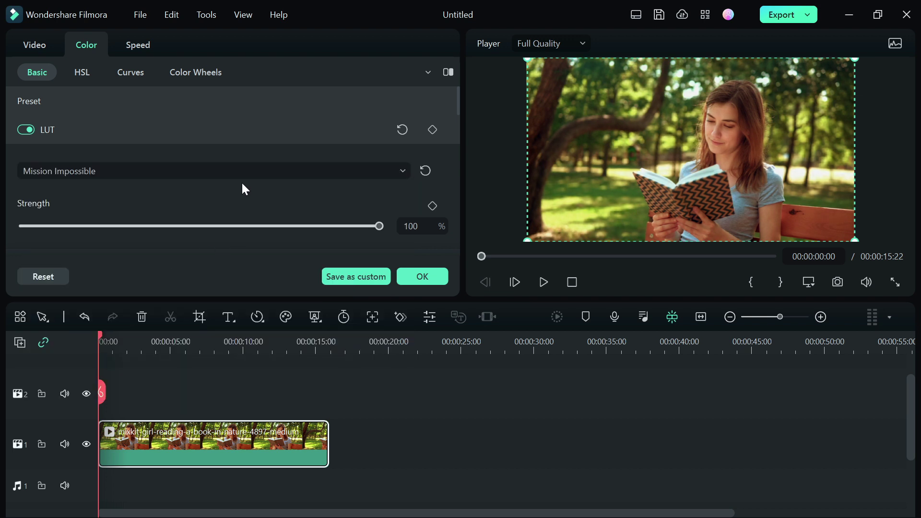
left_click(23, 134)
left_click(26, 131)
Step: Try the Star Wars LUT, then settle on Sparta 300
left_click(172, 171)
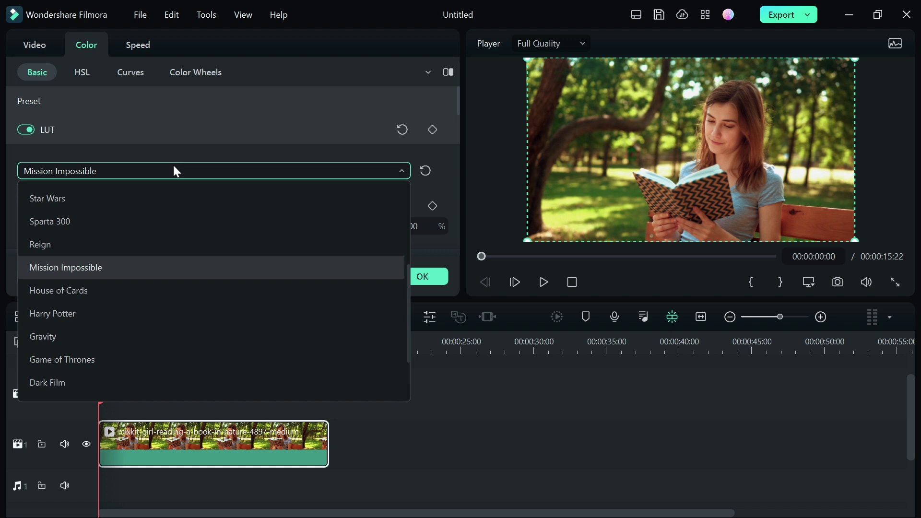
left_click(124, 193)
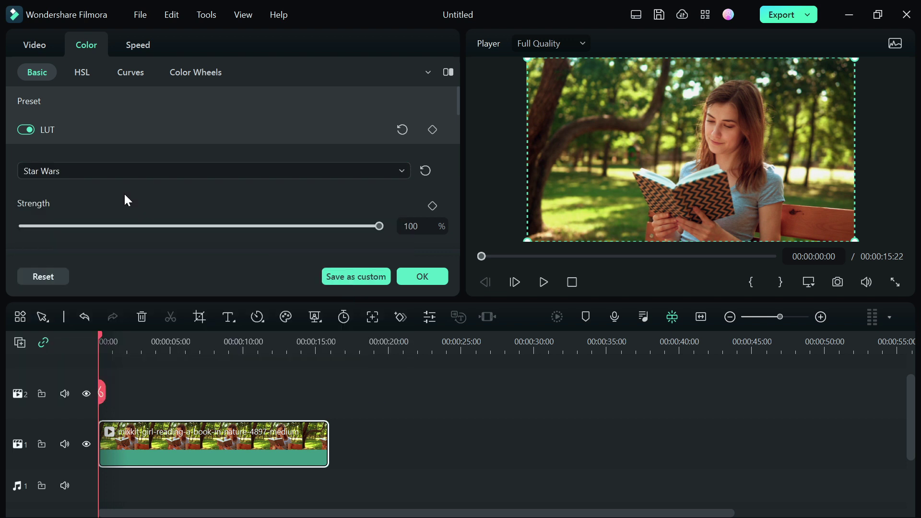
left_click(105, 169)
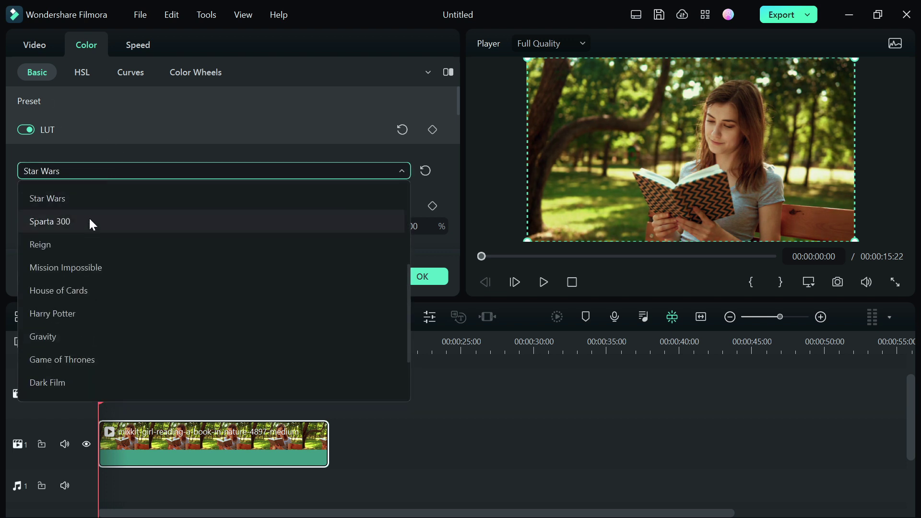
left_click(80, 219)
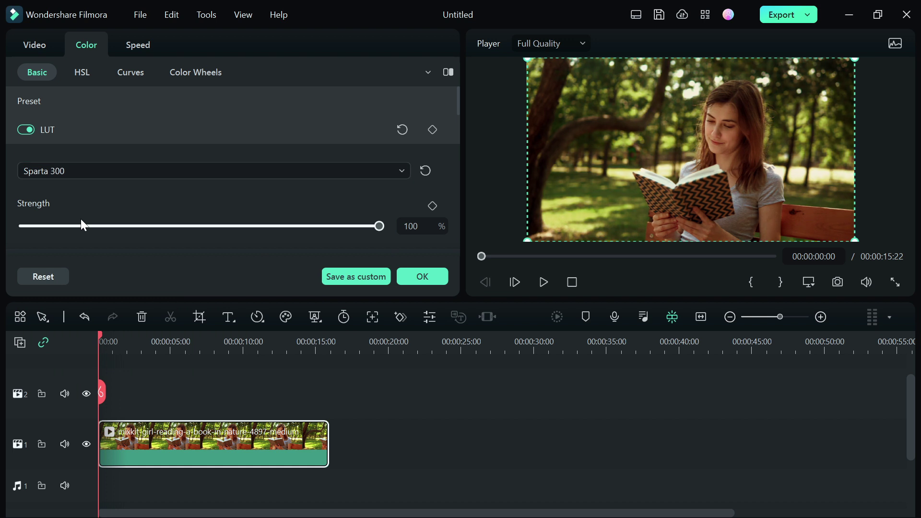
left_click(121, 178)
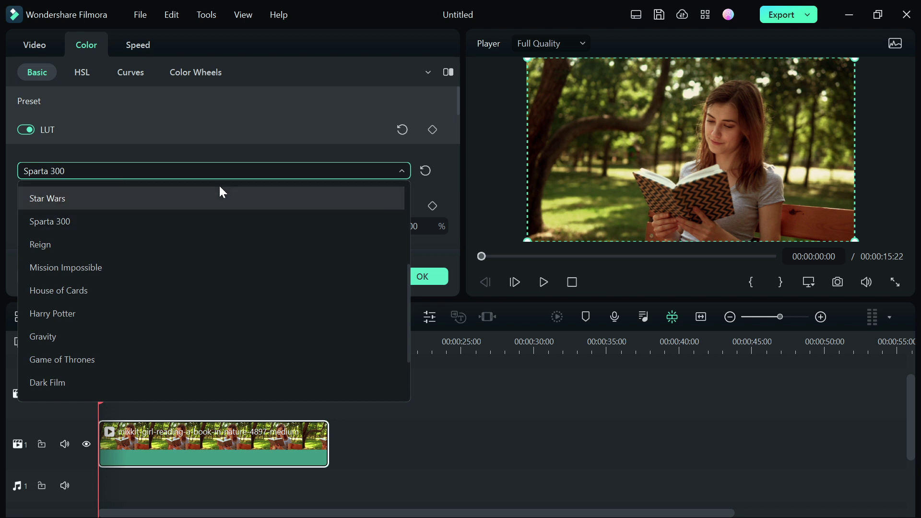
Step: Apply the Mission Impossible LUT and name a custom preset 'Mission impossible lut'
left_click(182, 265)
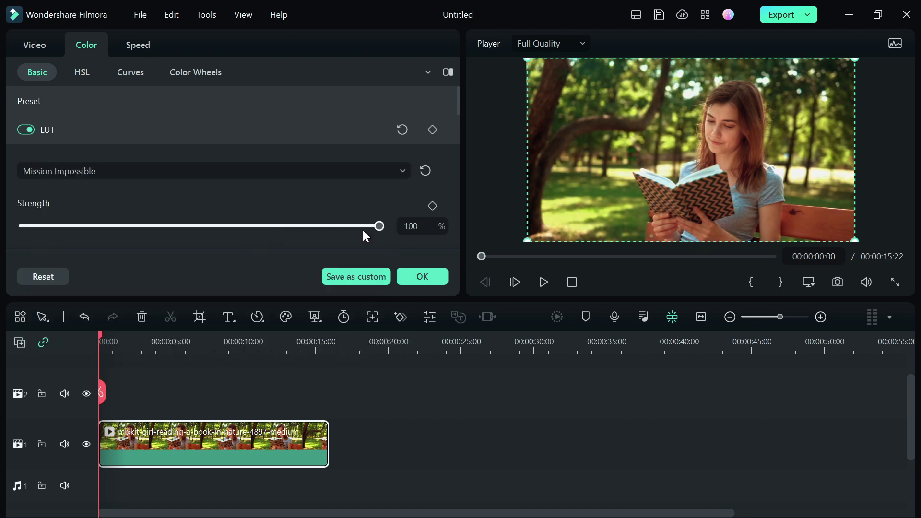
left_click(360, 276)
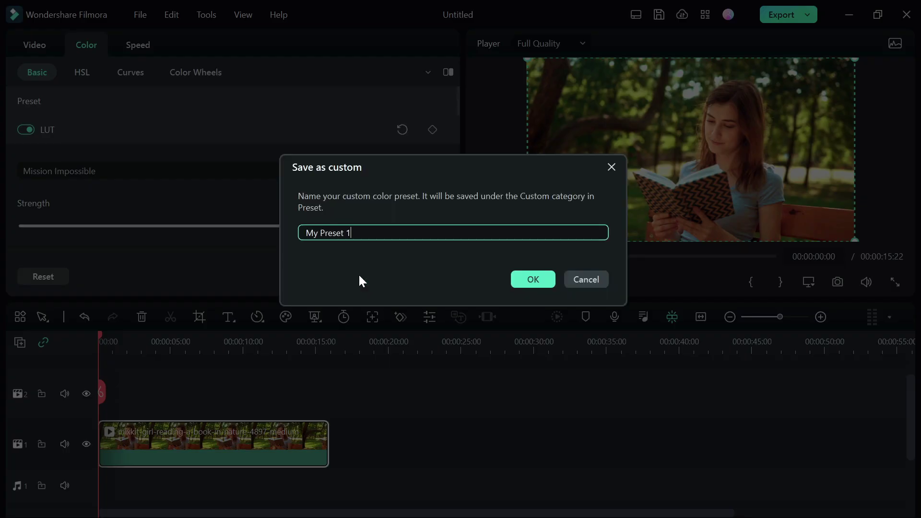
key("BackSpace")
key("BackSpace")
key("BackSpace")
key("BackSpace")
key("BackSpace")
key("BackSpace")
key("BackSpace")
key("BackSpace")
key("BackSpace")
key("BackSpace")
key("BackSpace")
type("Mission impossible lut")
Step: Confirm the custom preset, close the Color settings, and preview the graded clip
left_click(543, 283)
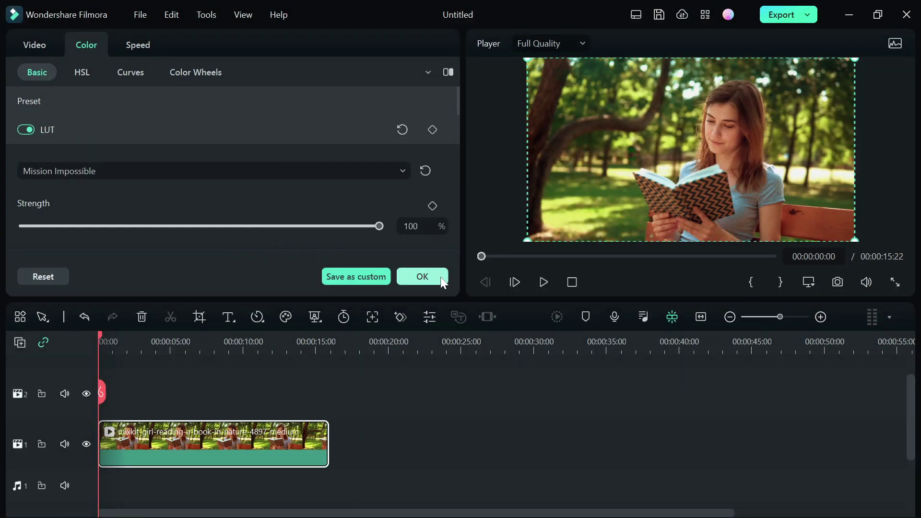
left_click(423, 279)
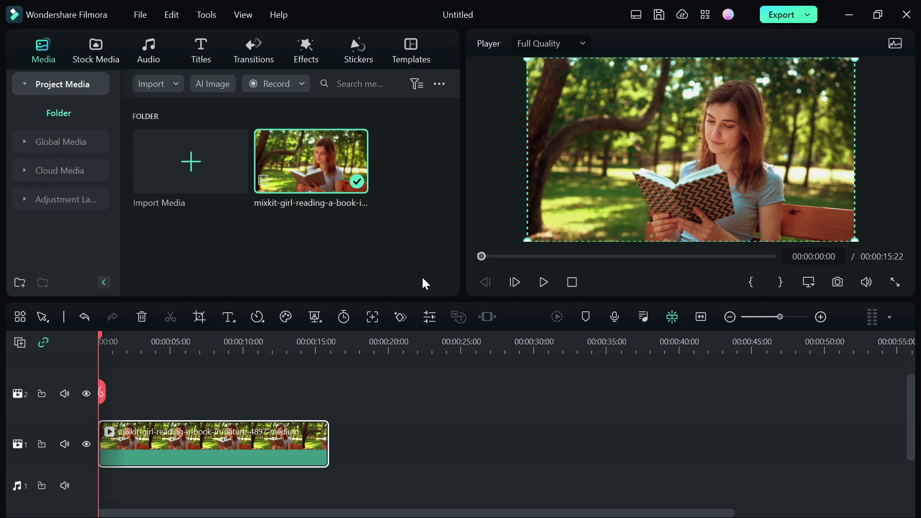
key("space")
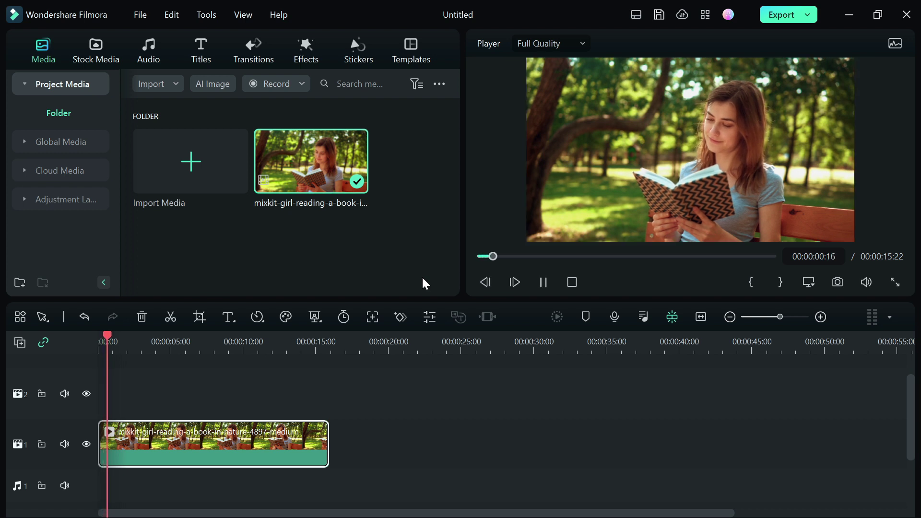
key("space")
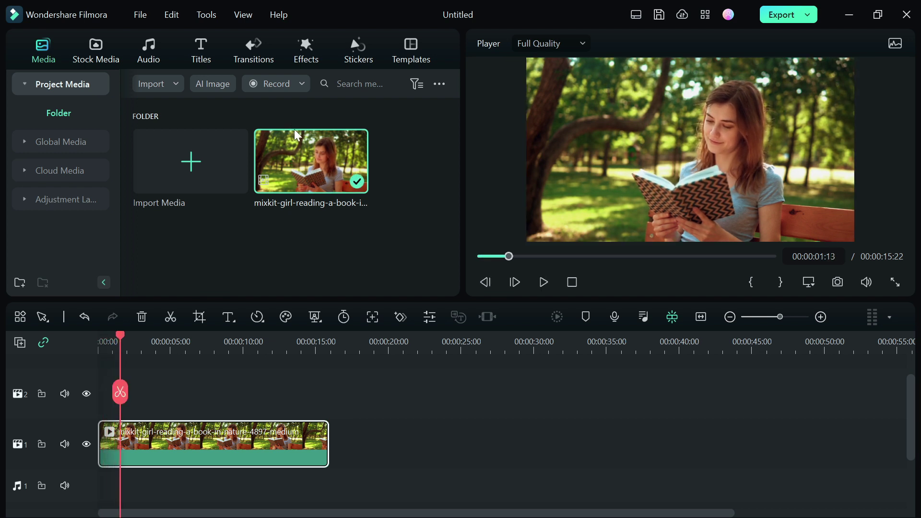
Step: Add an ungraded copy of the clip on track 2 and compare by toggling track 1 visibility
left_click_drag(301, 160, 106, 439)
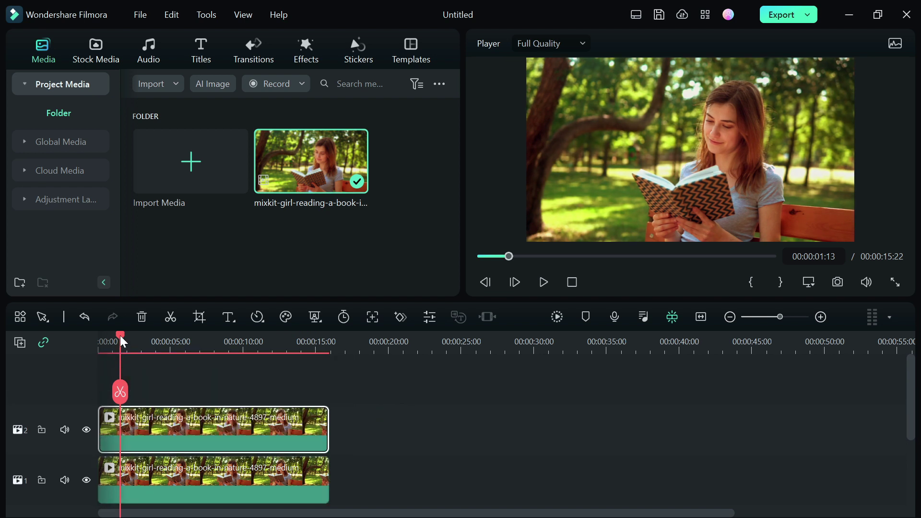
left_click_drag(120, 336, 82, 338)
key("space")
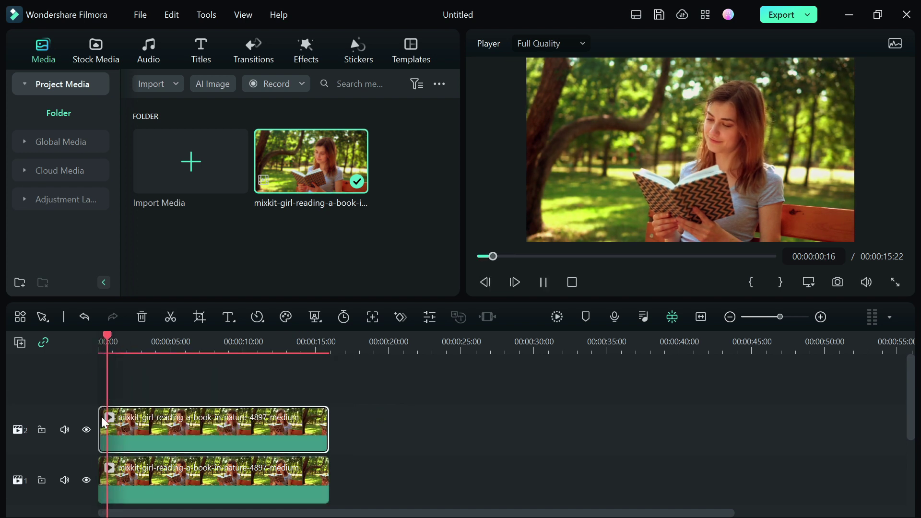
left_click(86, 481)
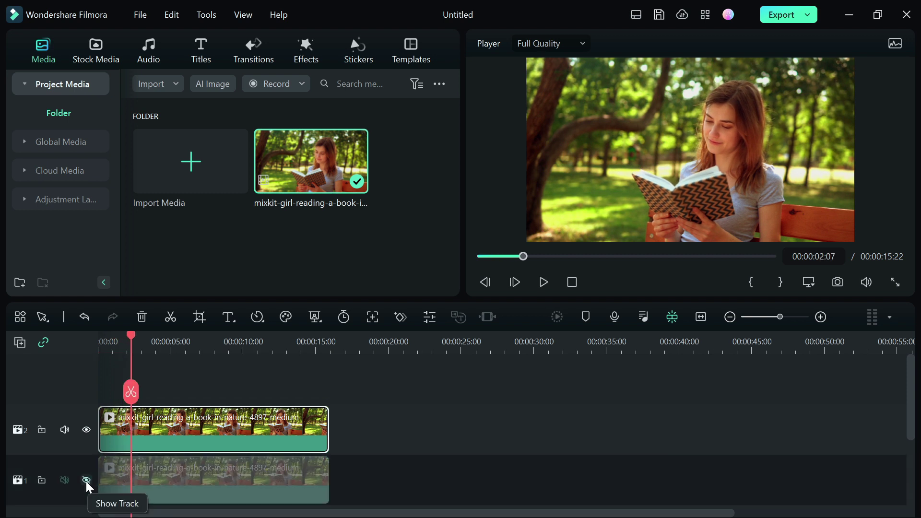
left_click(86, 481)
left_click(86, 482)
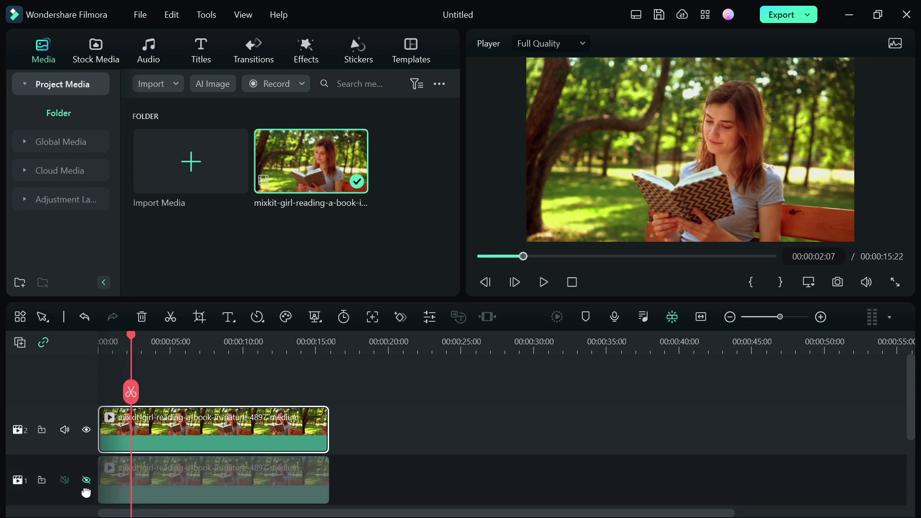
left_click(86, 482)
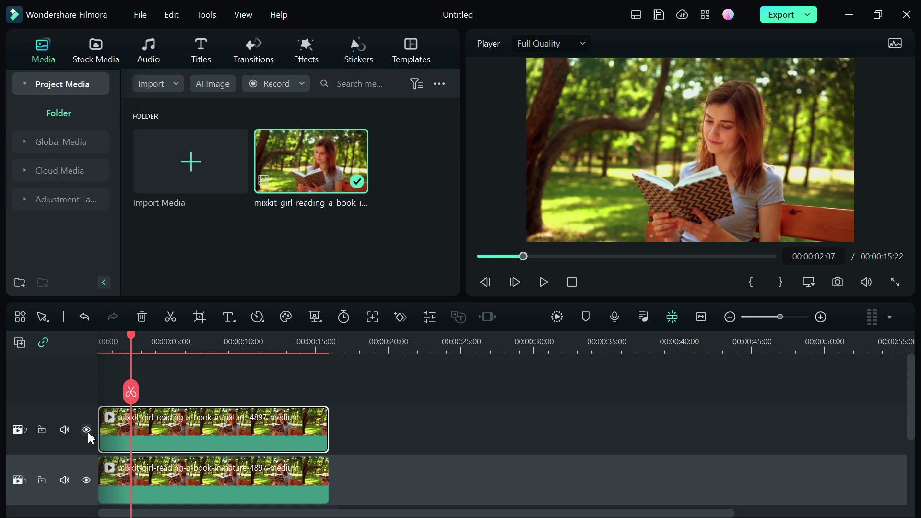
Step: Hide track 2 and play the graded original, then return to the start
left_click(87, 430)
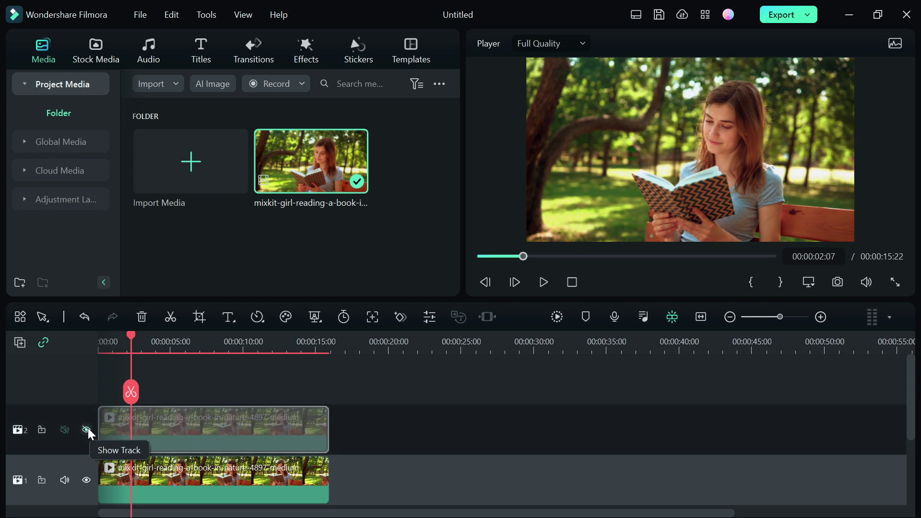
key("space")
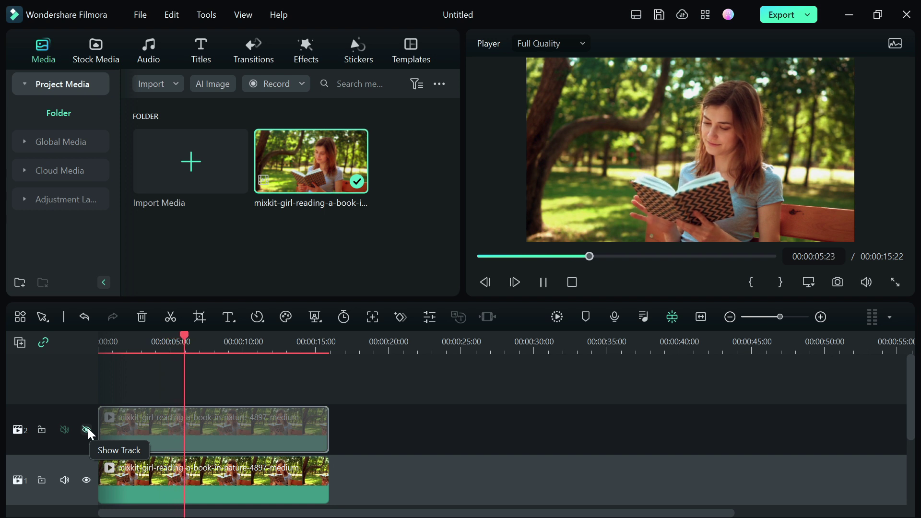
key("ctrl+slash")
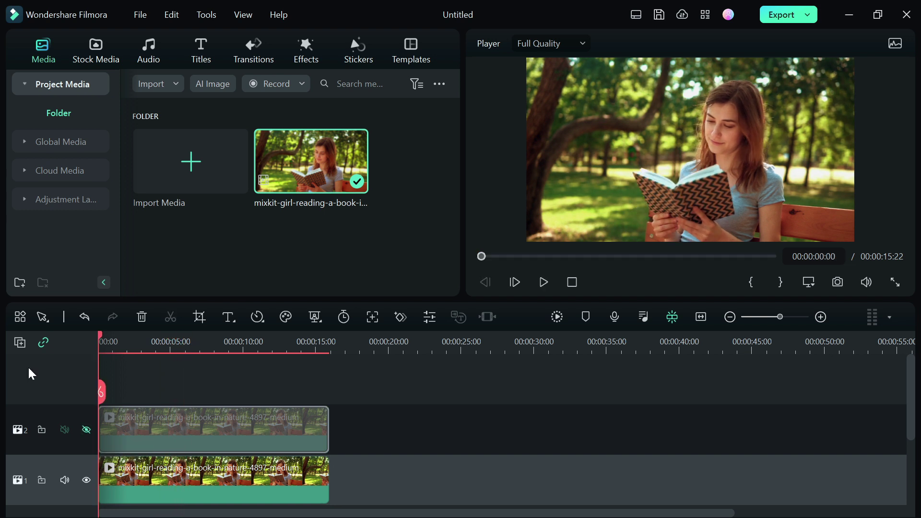